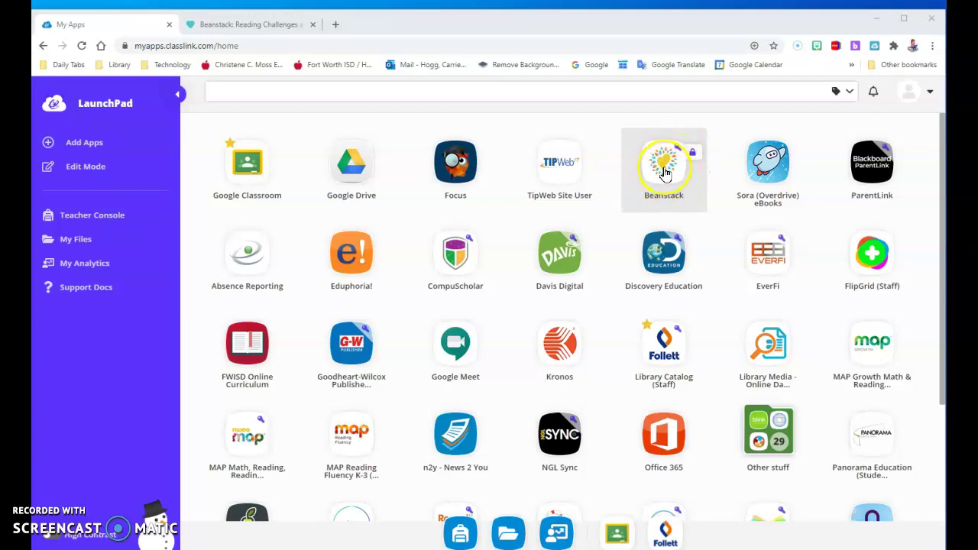
- Switch to the Beanstack tab to view Challenges and More Challenges, including Holiday Hour
{"action": "left_click", "coordinate": [259, 29]}
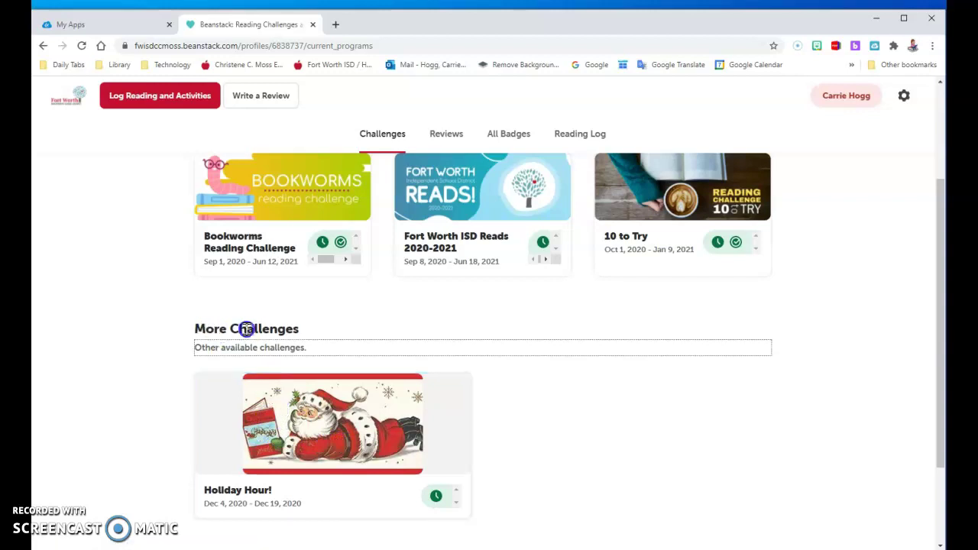
- Join the Holiday Hour challenge and dismiss the Gift Giving badge popup
{"action": "left_click", "coordinate": [328, 464]}
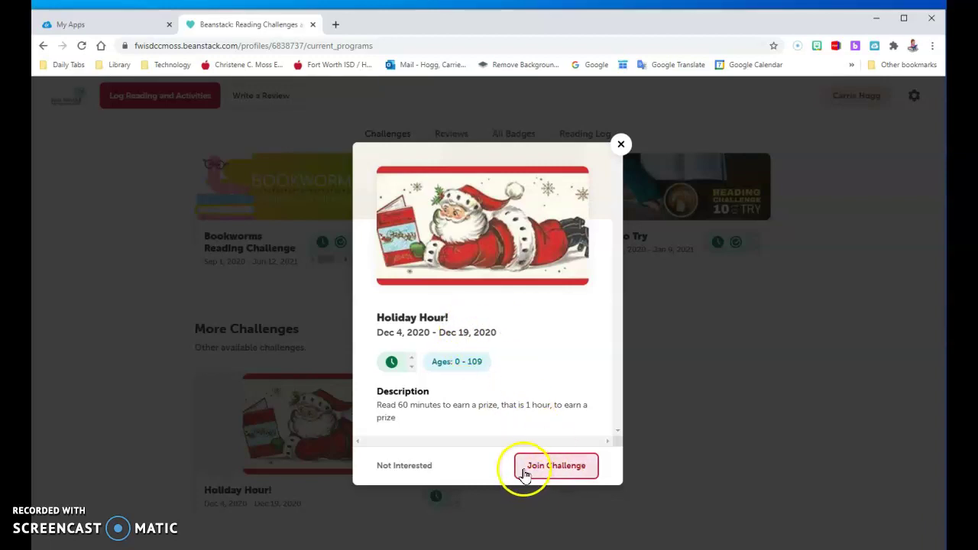
{"action": "left_click", "coordinate": [575, 474]}
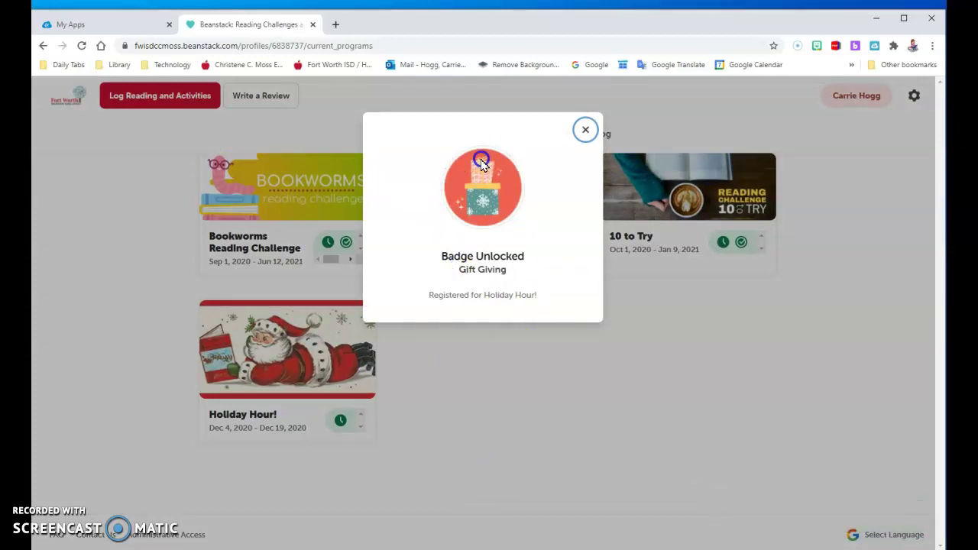
{"action": "left_click", "coordinate": [587, 131]}
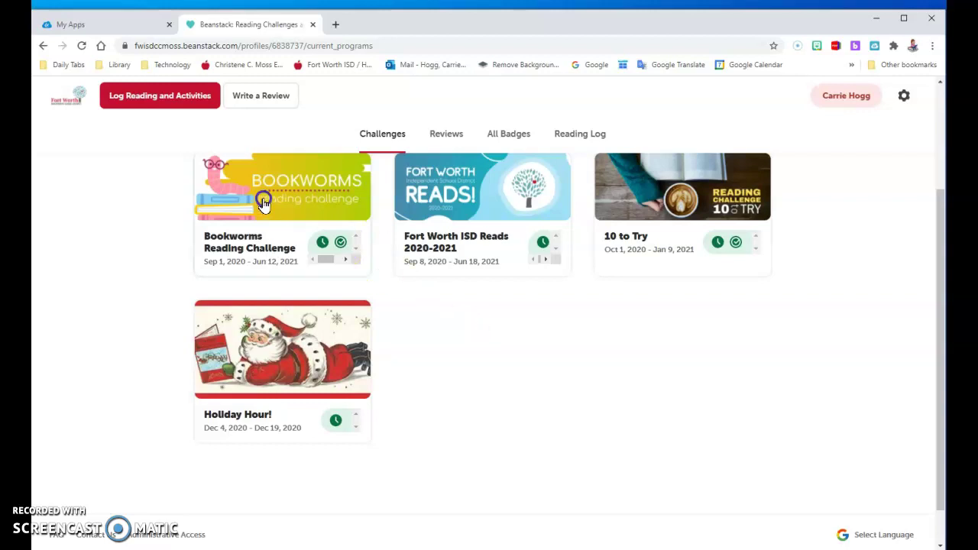
- Start a minutes reading log for December 6 with 10 minutes spent reading
{"action": "left_click", "coordinate": [153, 105]}
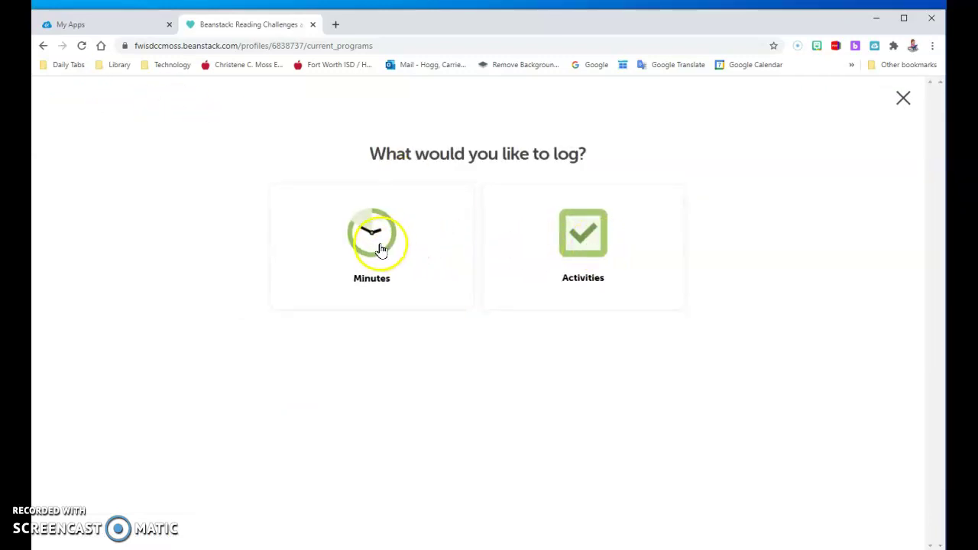
{"action": "left_click", "coordinate": [379, 250]}
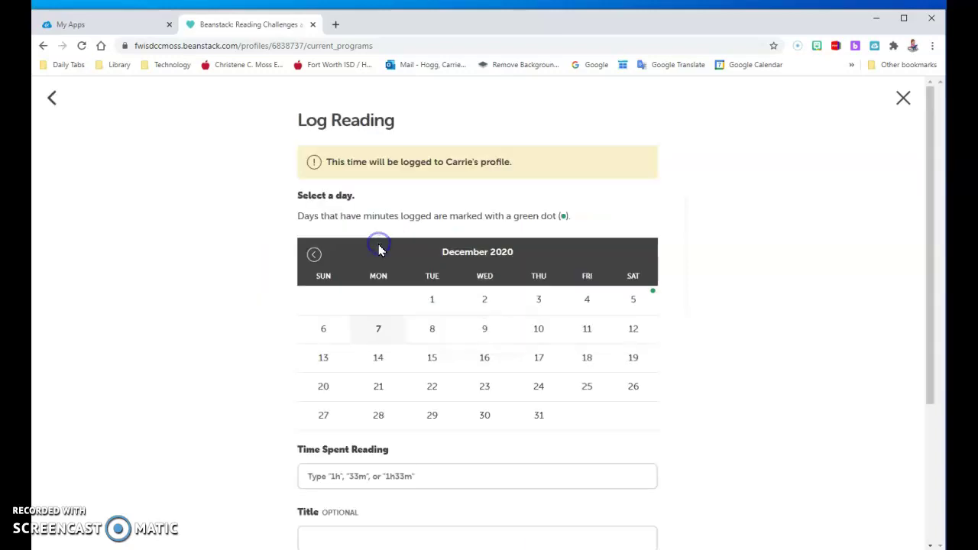
{"action": "left_click", "coordinate": [328, 329]}
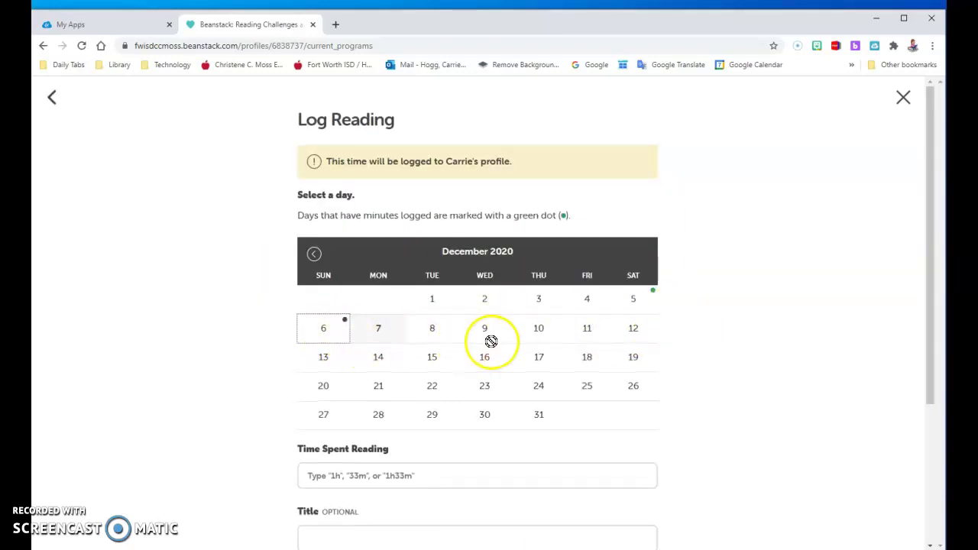
{"action": "scroll", "coordinate": [491, 340], "scroll_direction": "down", "scroll_amount": 2}
{"action": "left_click", "coordinate": [374, 360]}
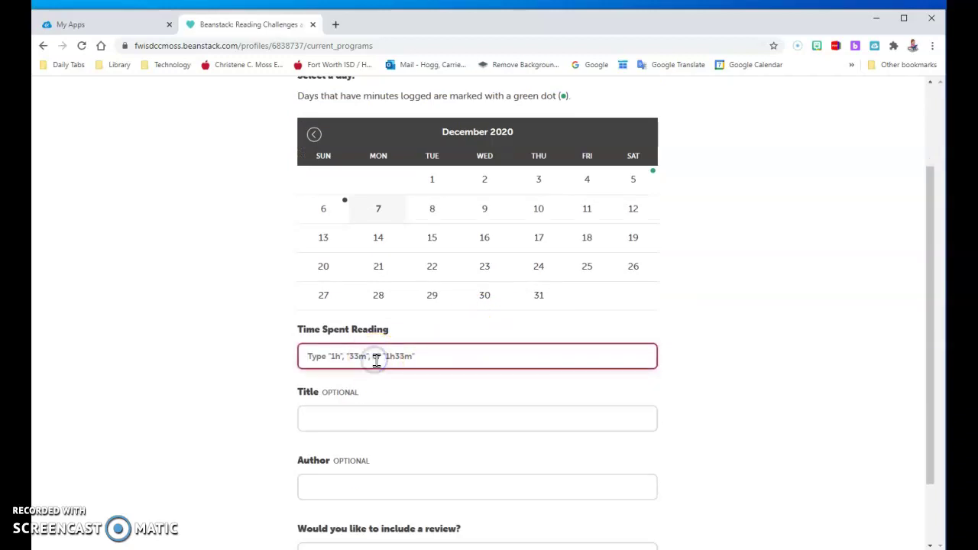
{"action": "type", "text": "10"}
- Set the title to Schooled by Gordon Korman and submit the log entry
{"action": "left_click", "coordinate": [359, 418]}
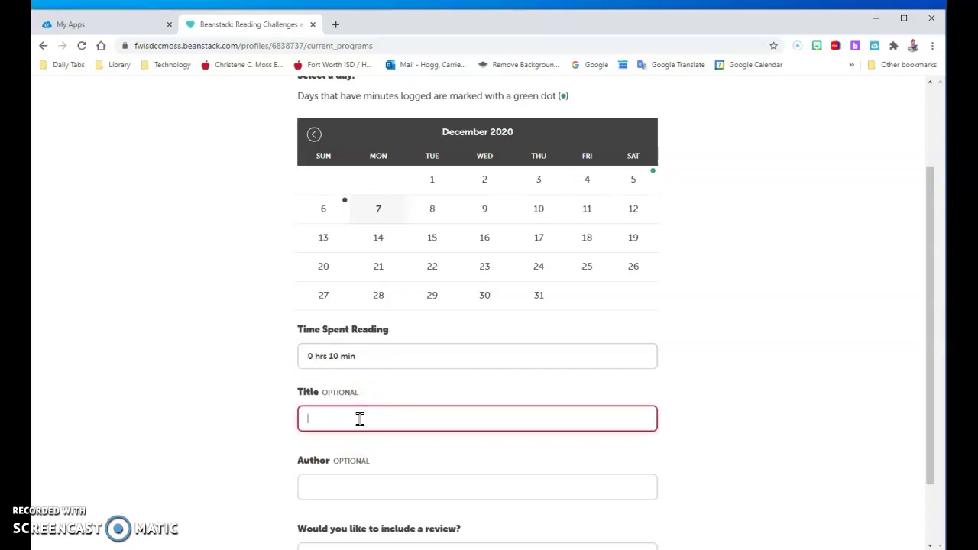
{"action": "type", "text": "sch"}
{"action": "key", "text": "BackSpace"}
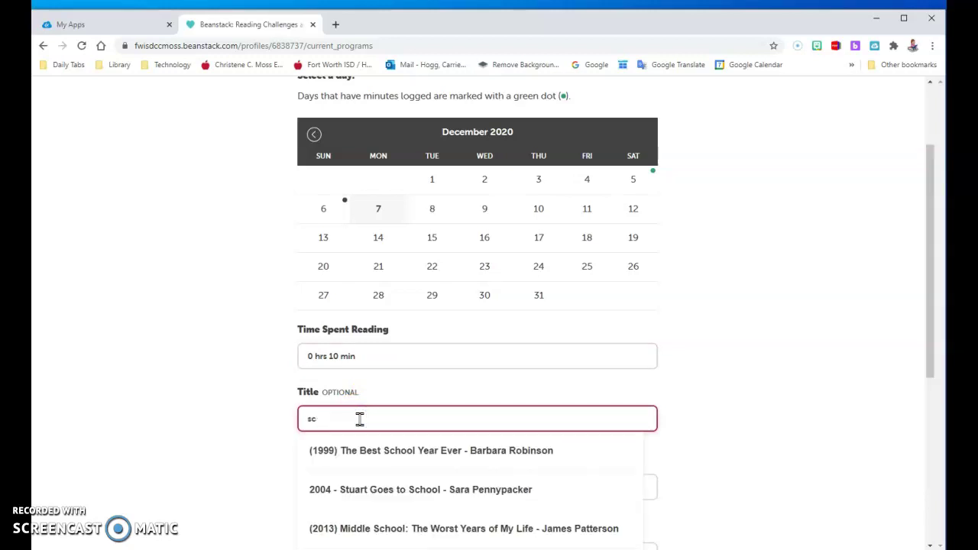
{"action": "type", "text": "scho"}
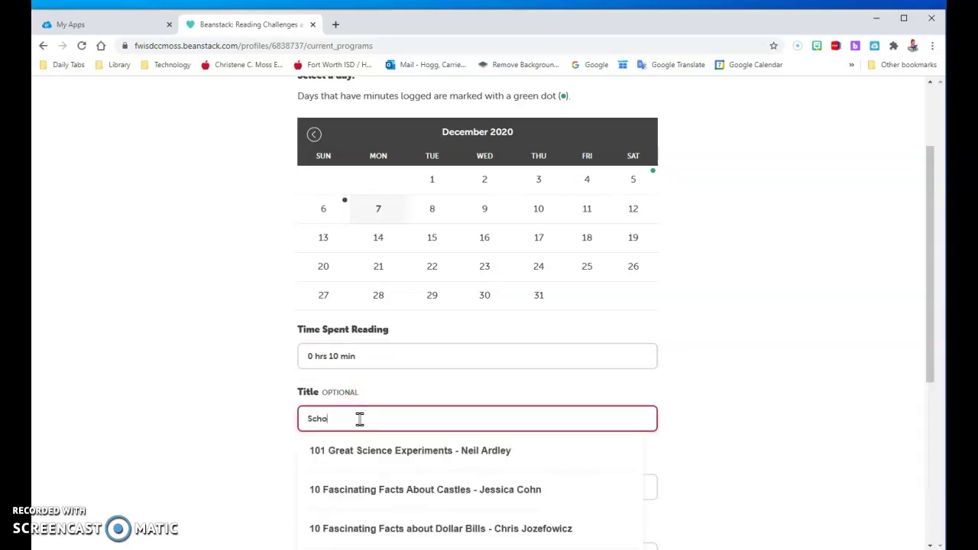
{"action": "type", "text": "ol"}
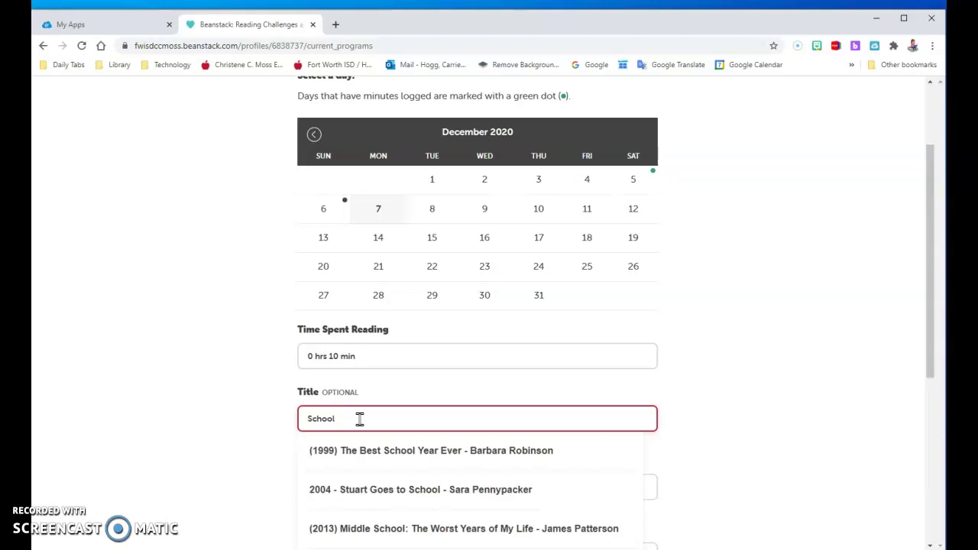
{"action": "type", "text": "ed"}
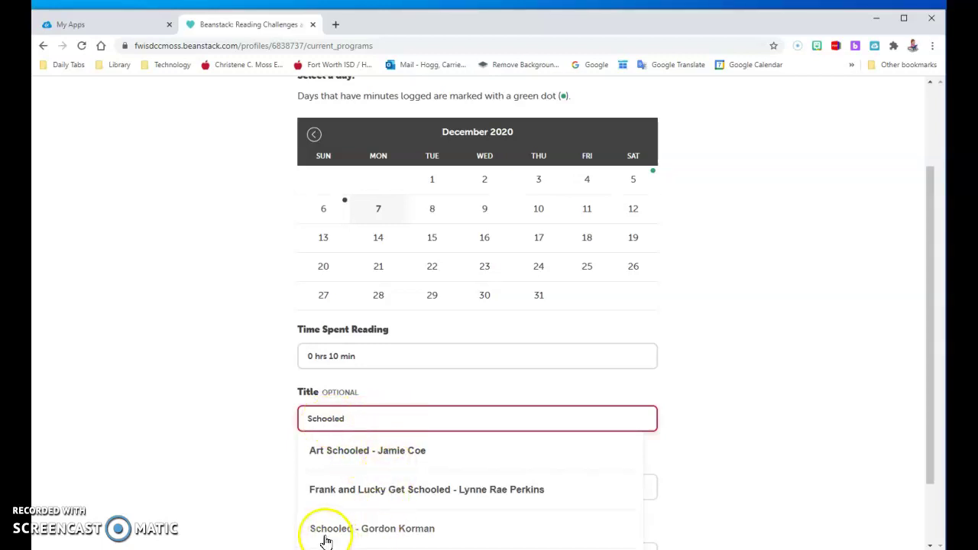
{"action": "left_click", "coordinate": [420, 531]}
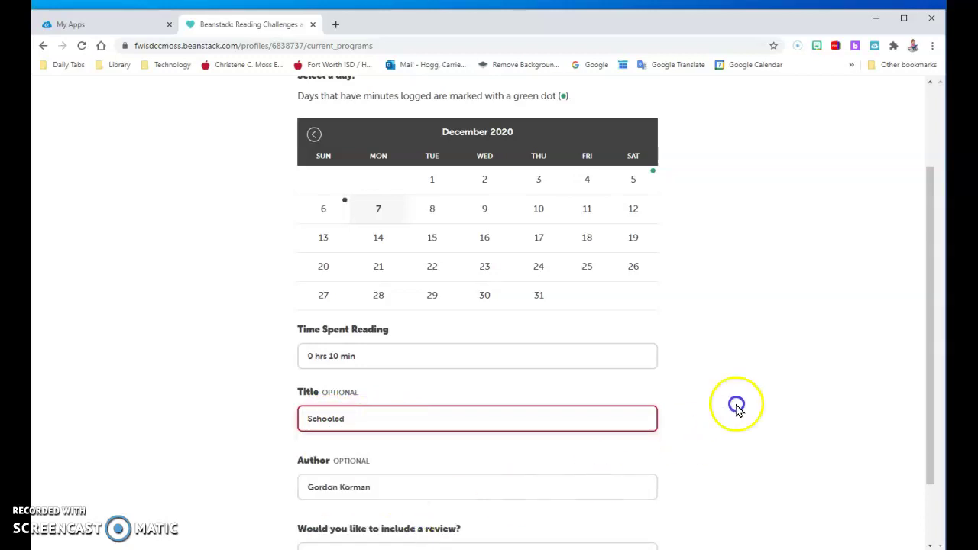
{"action": "scroll", "coordinate": [722, 406], "scroll_direction": "down", "scroll_amount": 2}
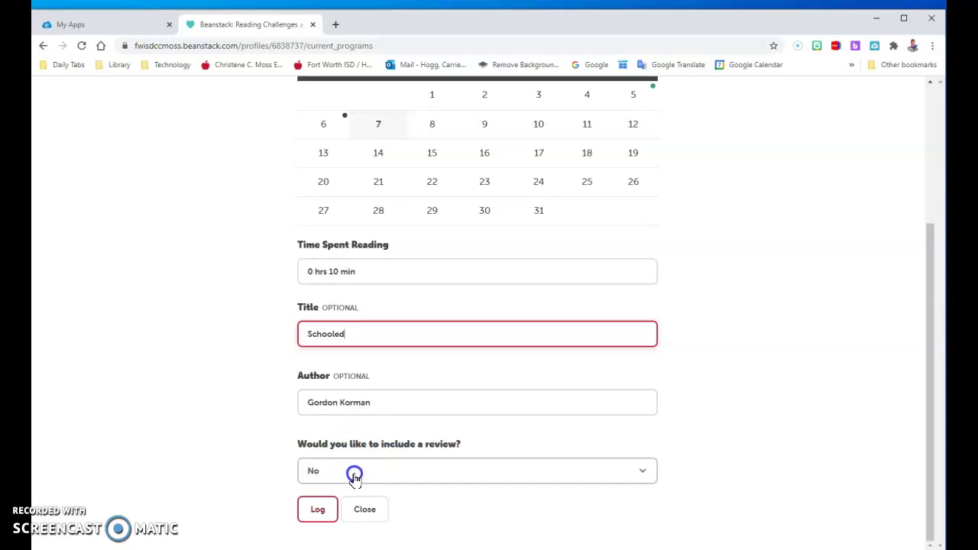
{"action": "left_click", "coordinate": [318, 512]}
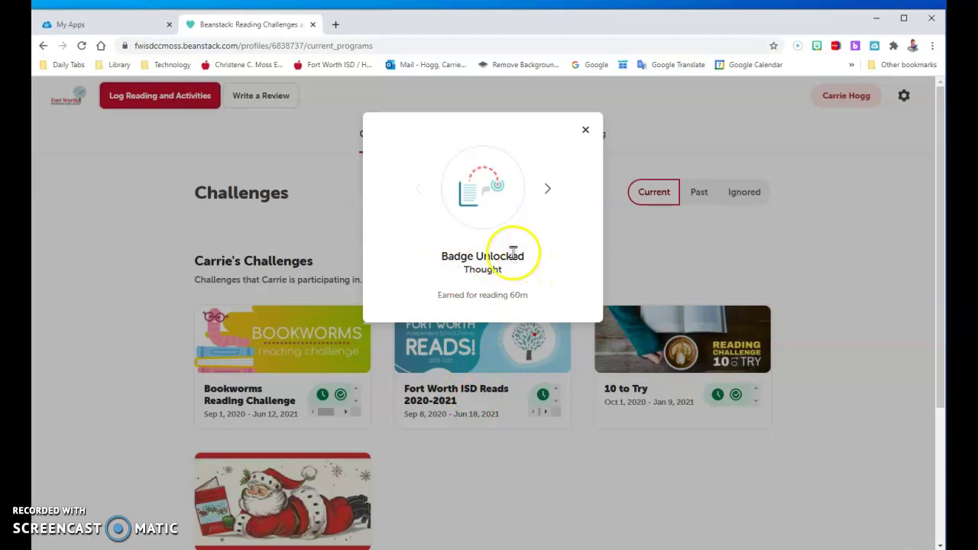
- Close the Thought badge popup and look over the four current challenges
{"action": "left_click", "coordinate": [586, 135]}
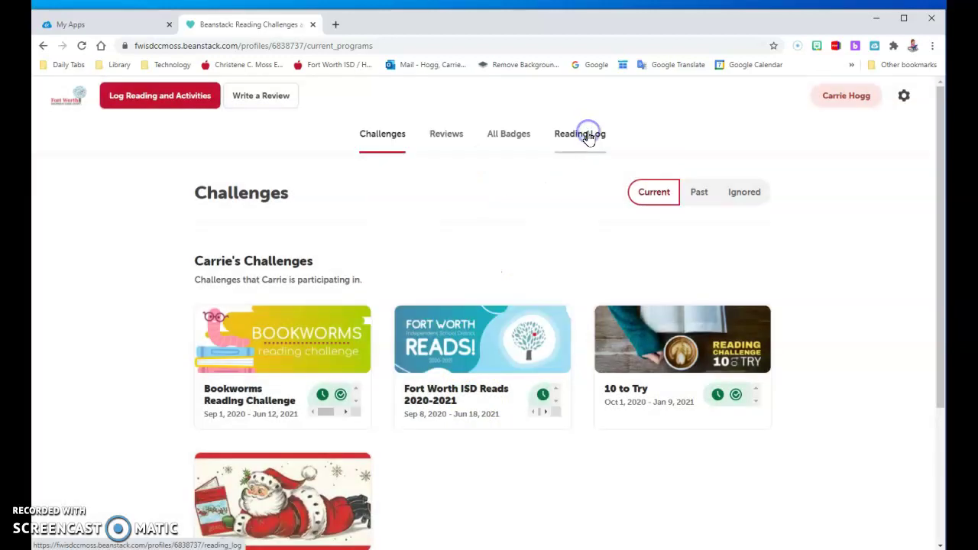
{"action": "scroll", "coordinate": [499, 221], "scroll_direction": "down", "scroll_amount": 2}
{"action": "scroll", "coordinate": [474, 245], "scroll_direction": "up", "scroll_amount": 2}
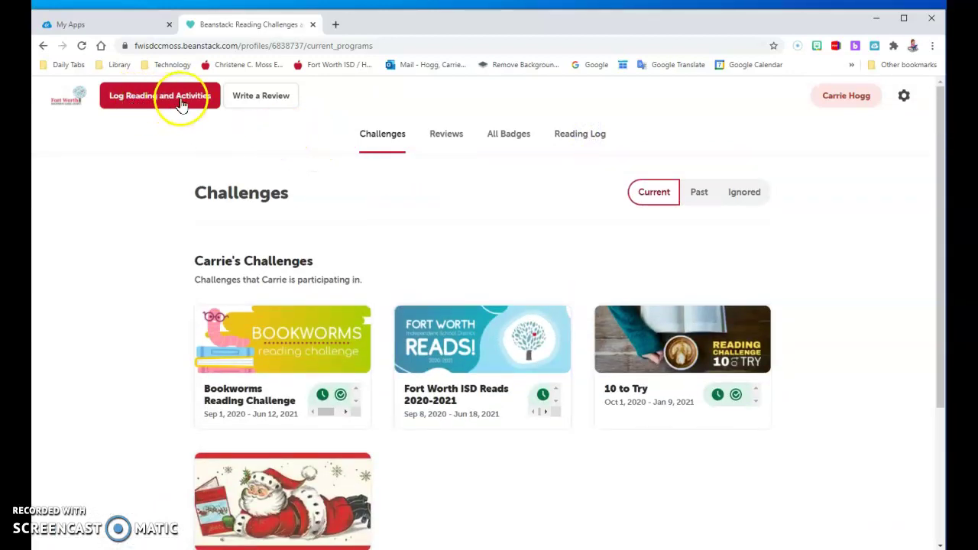
- Start a new review with Schooled as the book title
{"action": "left_click", "coordinate": [260, 100]}
{"action": "left_click", "coordinate": [325, 158]}
{"action": "left_click", "coordinate": [350, 179]}
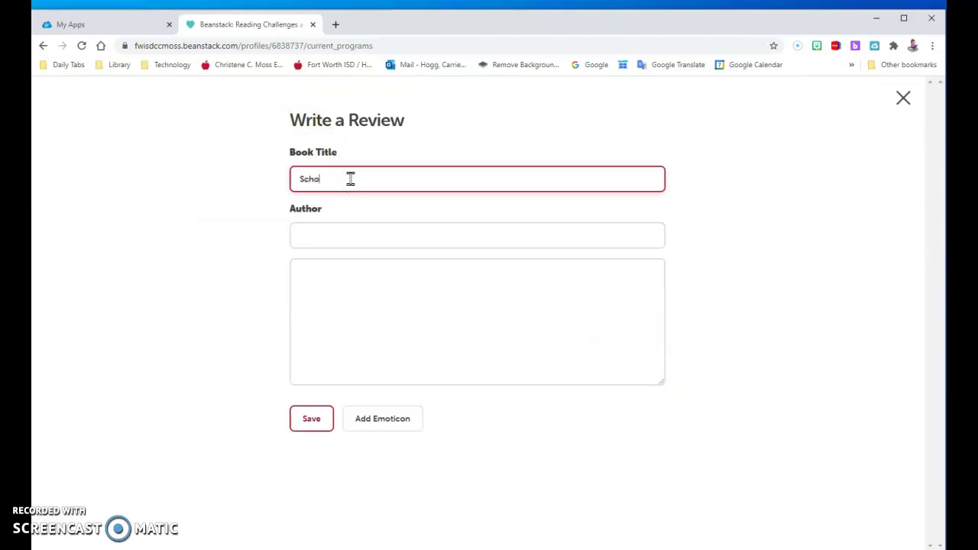
{"action": "type", "text": "Schooled"}
{"action": "key", "text": "Tab"}
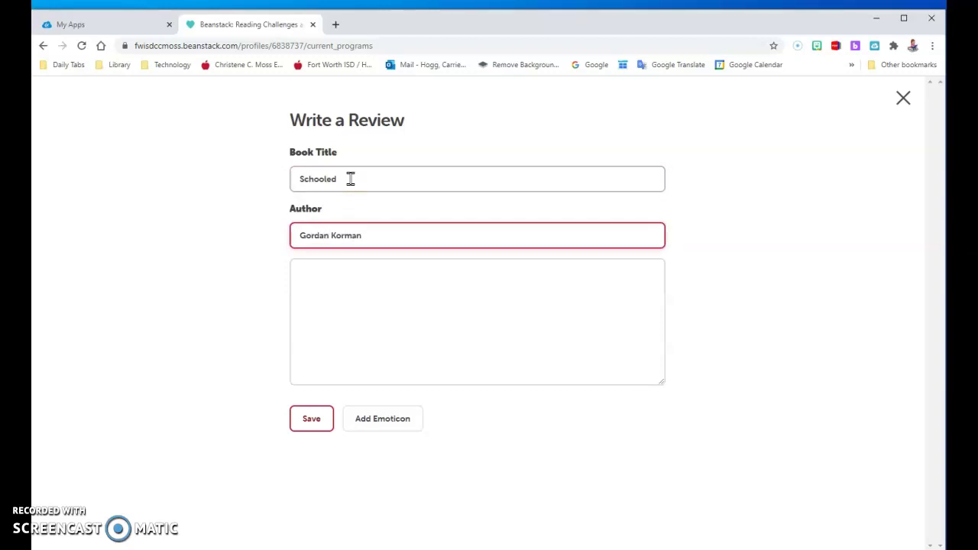
- Paste the review text, end it with a smiley emoticon, and save it
{"action": "left_click", "coordinate": [314, 280]}
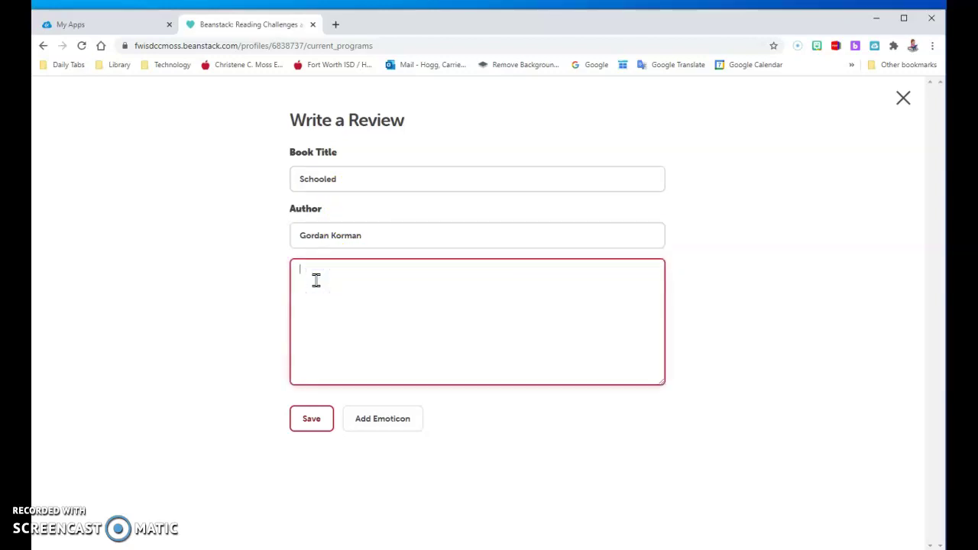
{"action": "type", "text": "Schooled is a very good book for people that just transferred a new school because of any reason. But just to have a heads up the book starts off with a different person every chapter so you get every ones perspective. This book is about a kid named Capricorn Anderson also known as cap. He lives with his grandma in community for hippies. One day his grandma falls out of a tree and brakes her back, so cap has to go and live with someone else and go to school until his grandma gets well. He goes to live with a family the Donnelly's, Ms. Donnelly and Sophie. The bookend up with him going to school and being bullied by Sophie and many other people. Then cap was elected school president just so people could make fun of him. Then the book comes out that cap ends up popular and everyone starts to like him and his ways."}
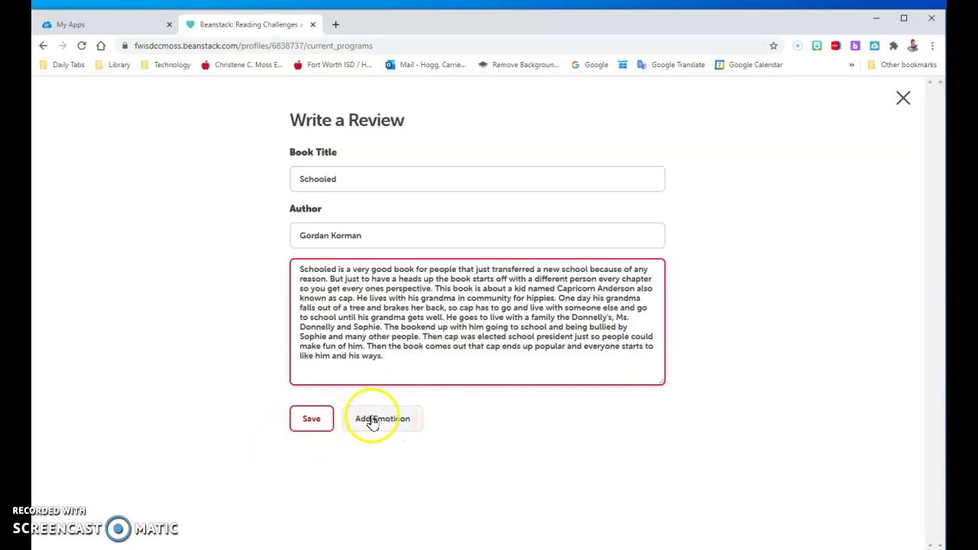
{"action": "left_click", "coordinate": [398, 422]}
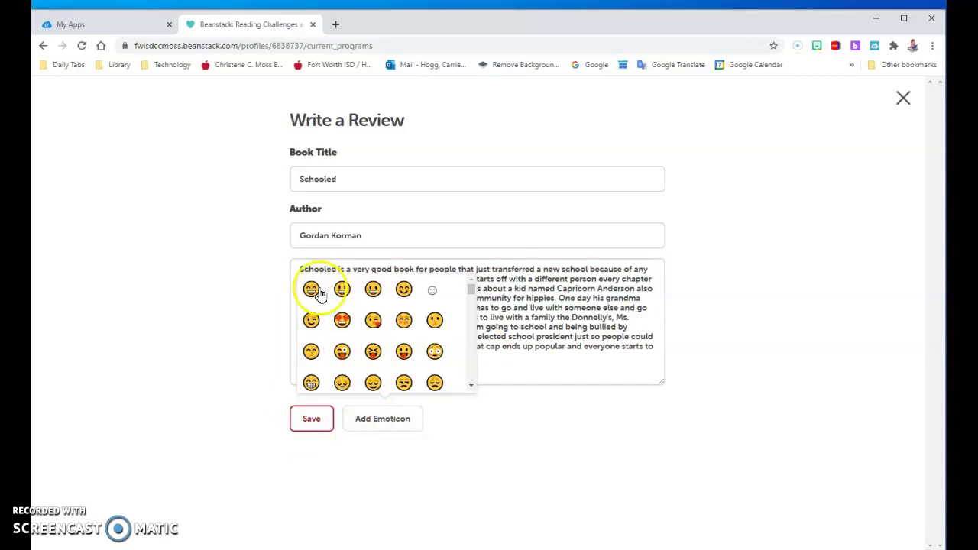
{"action": "left_click", "coordinate": [410, 296]}
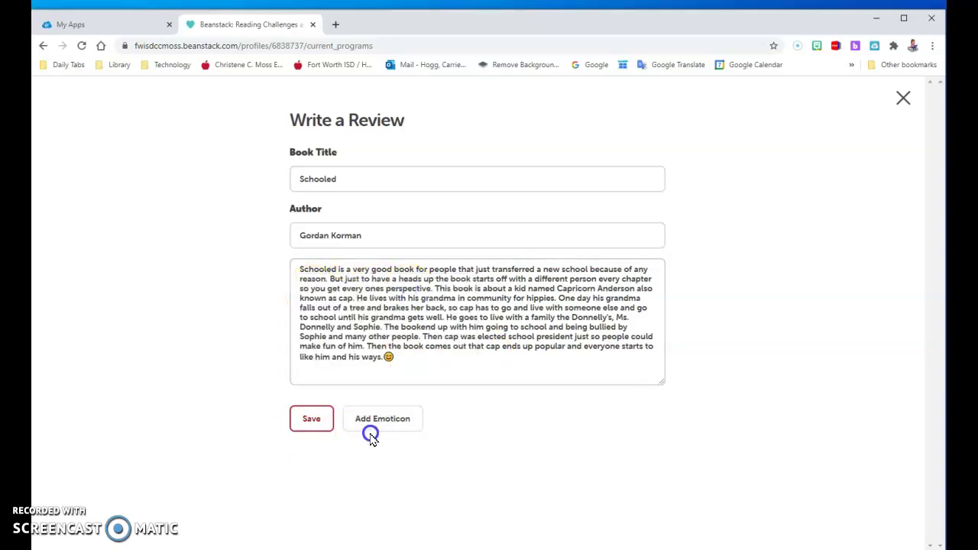
{"action": "left_click", "coordinate": [313, 420]}
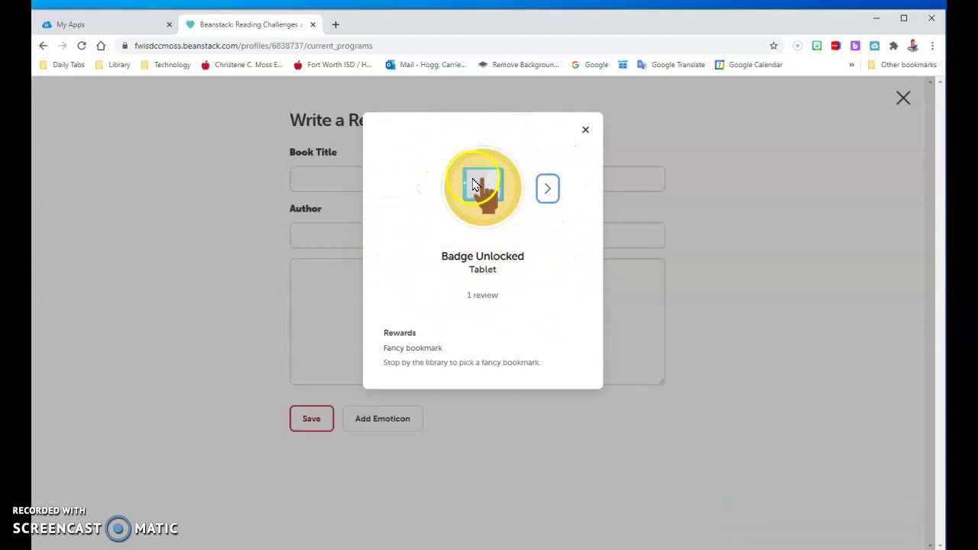
- Dismiss the Tablet badge, close the review form, and choose Activities in the logging window
{"action": "left_click", "coordinate": [586, 133]}
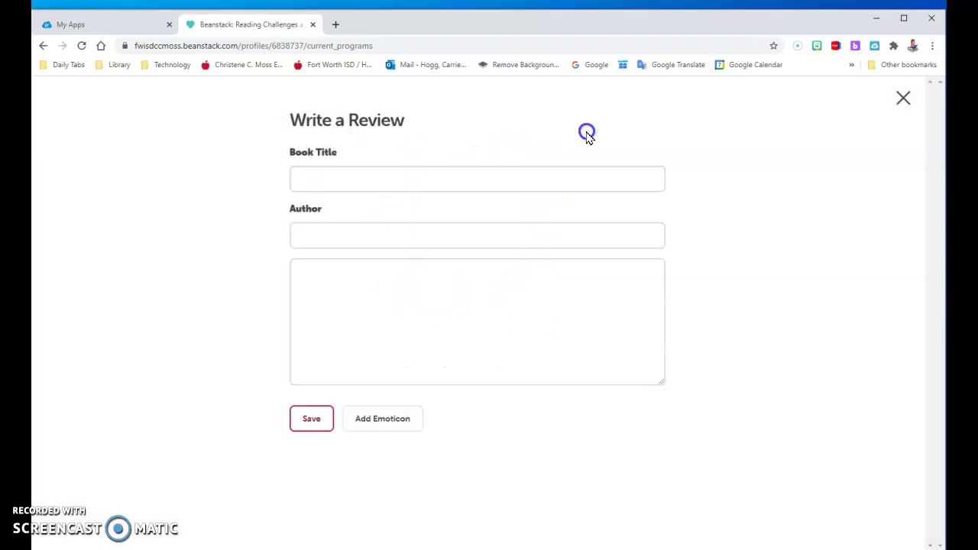
{"action": "left_click", "coordinate": [904, 97]}
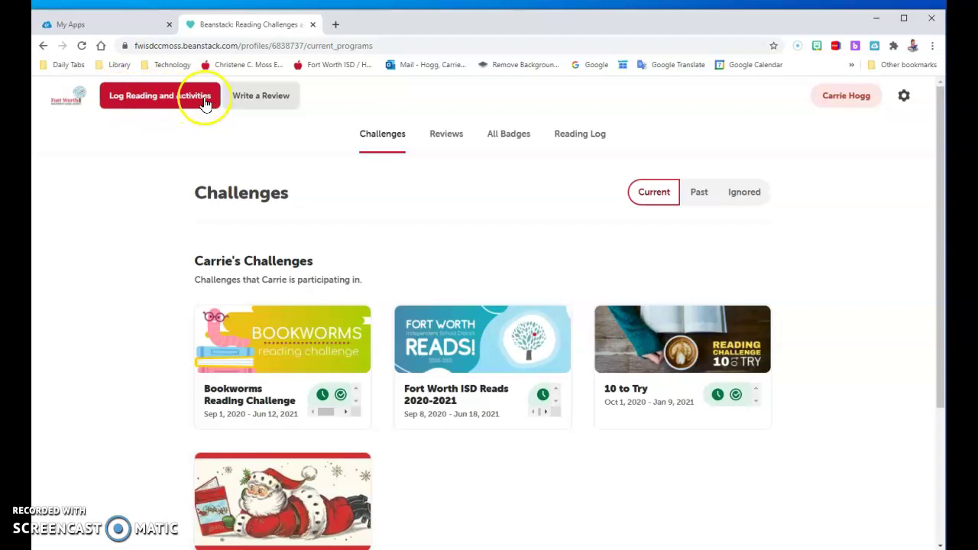
{"action": "left_click", "coordinate": [176, 99]}
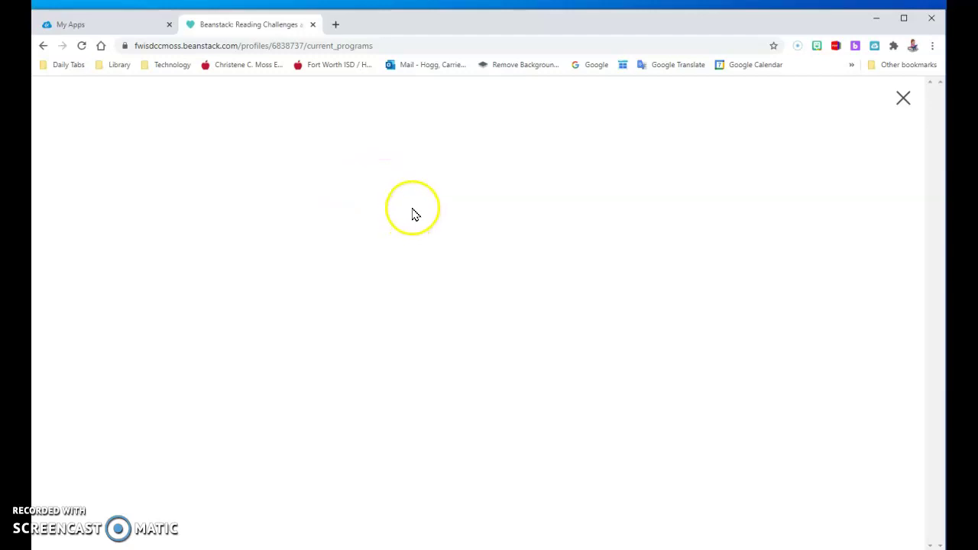
{"action": "left_click", "coordinate": [902, 100]}
{"action": "left_click", "coordinate": [172, 95]}
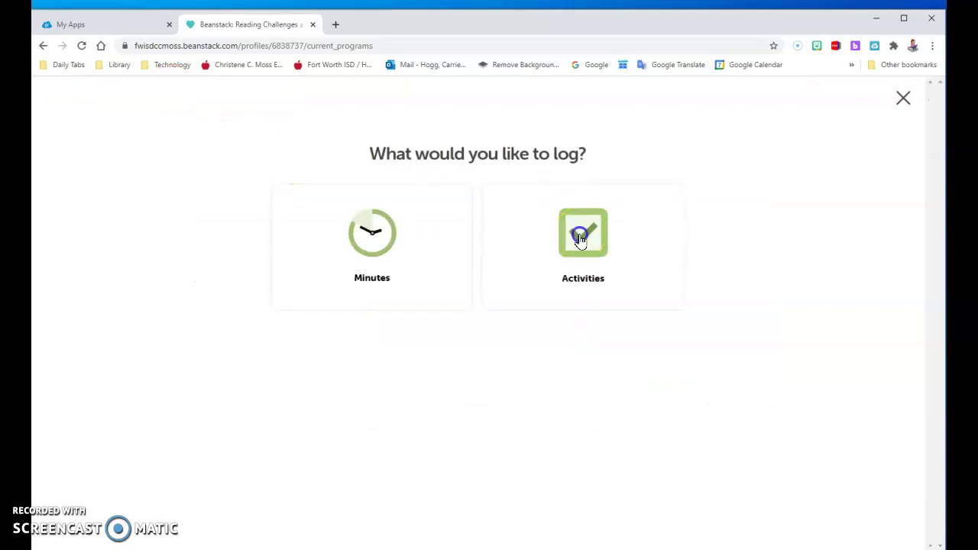
{"action": "left_click", "coordinate": [581, 239]}
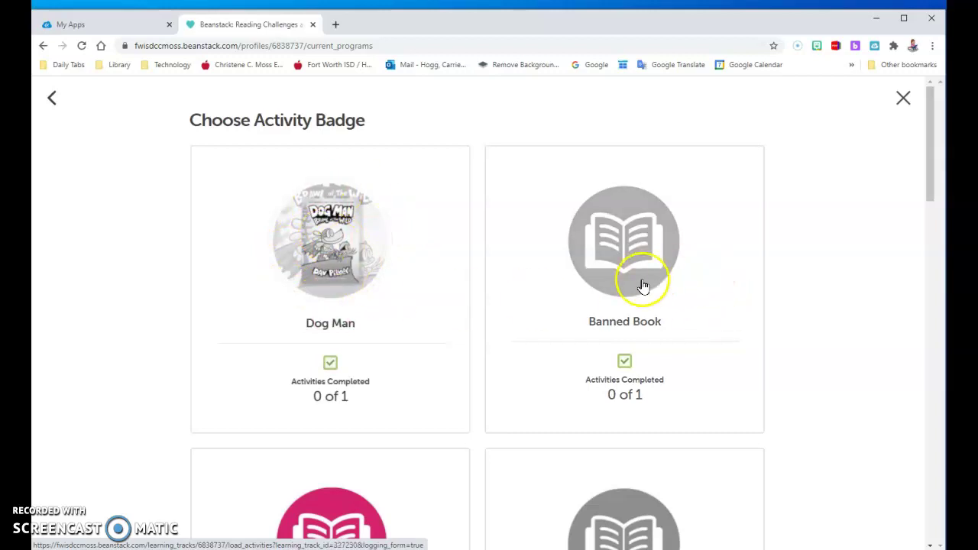
- Scroll through the Choose Activity Badge list down to the Poetry card
{"action": "scroll", "coordinate": [673, 300], "scroll_direction": "down", "scroll_amount": 1}
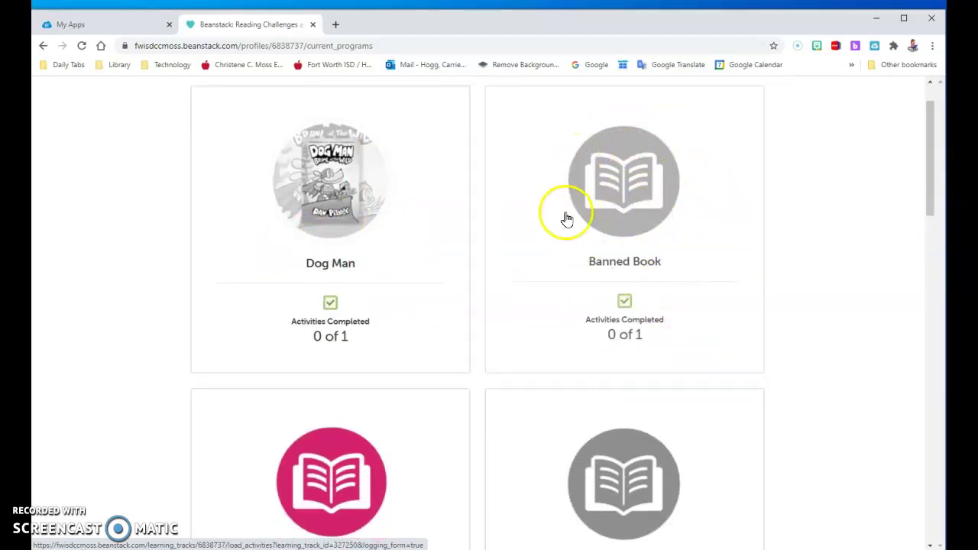
{"action": "scroll", "coordinate": [706, 290], "scroll_direction": "down", "scroll_amount": 4}
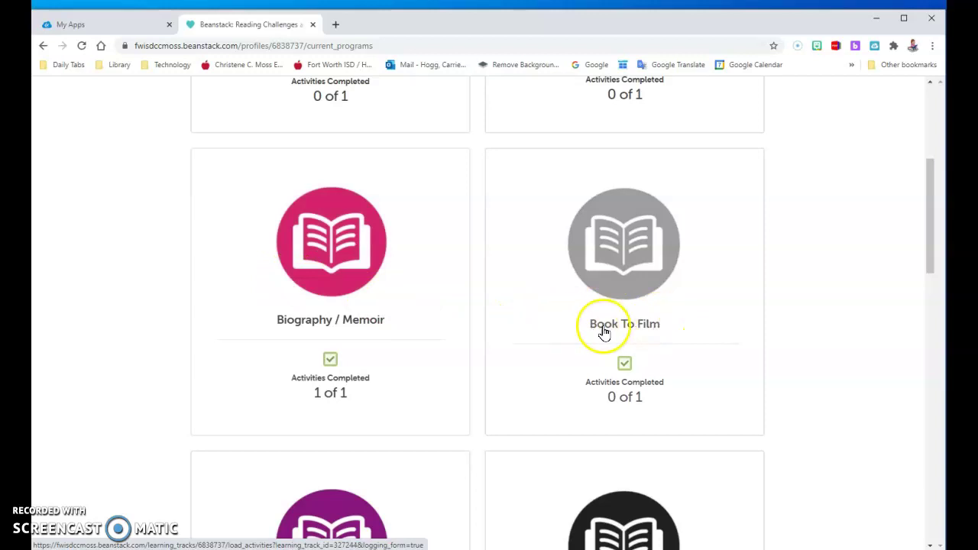
{"action": "scroll", "coordinate": [692, 333], "scroll_direction": "down", "scroll_amount": 1}
{"action": "scroll", "coordinate": [692, 333], "scroll_direction": "down", "scroll_amount": 5}
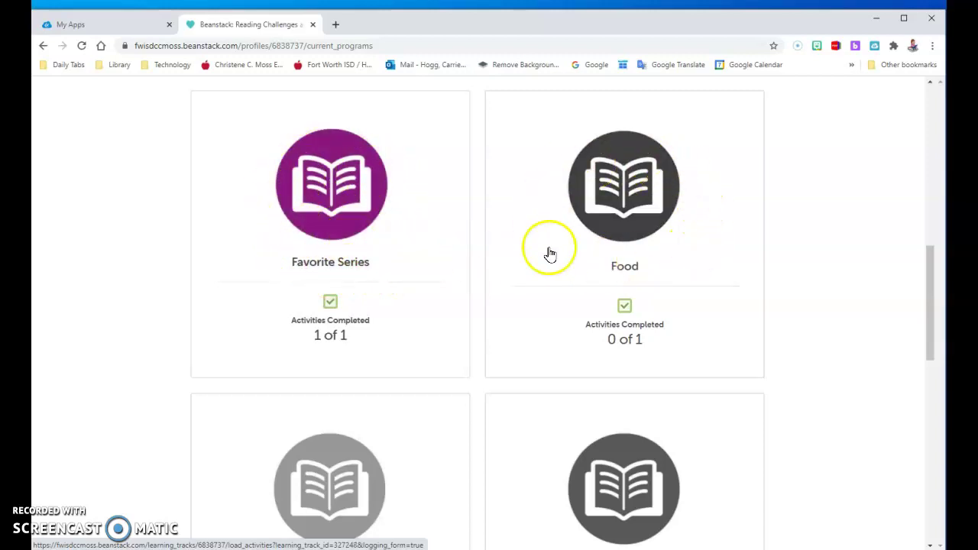
{"action": "scroll", "coordinate": [455, 361], "scroll_direction": "down", "scroll_amount": 3}
{"action": "scroll", "coordinate": [455, 361], "scroll_direction": "down", "scroll_amount": 2}
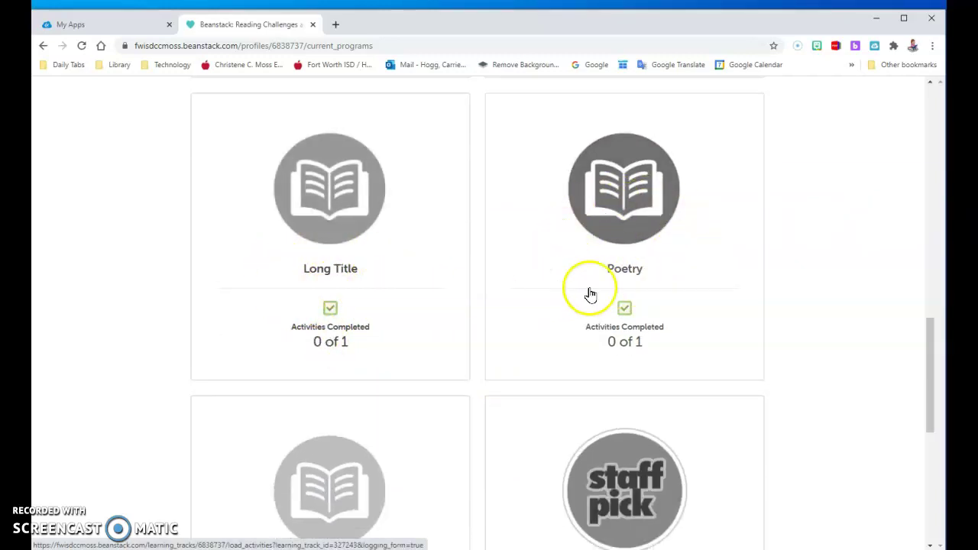
{"action": "scroll", "coordinate": [583, 316], "scroll_direction": "down", "scroll_amount": 2}
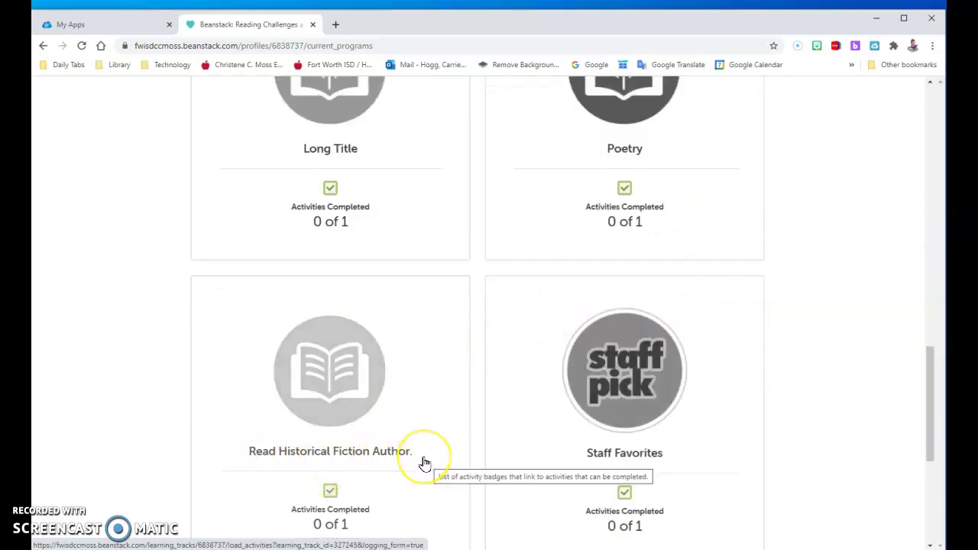
{"action": "scroll", "coordinate": [424, 458], "scroll_direction": "down", "scroll_amount": 2}
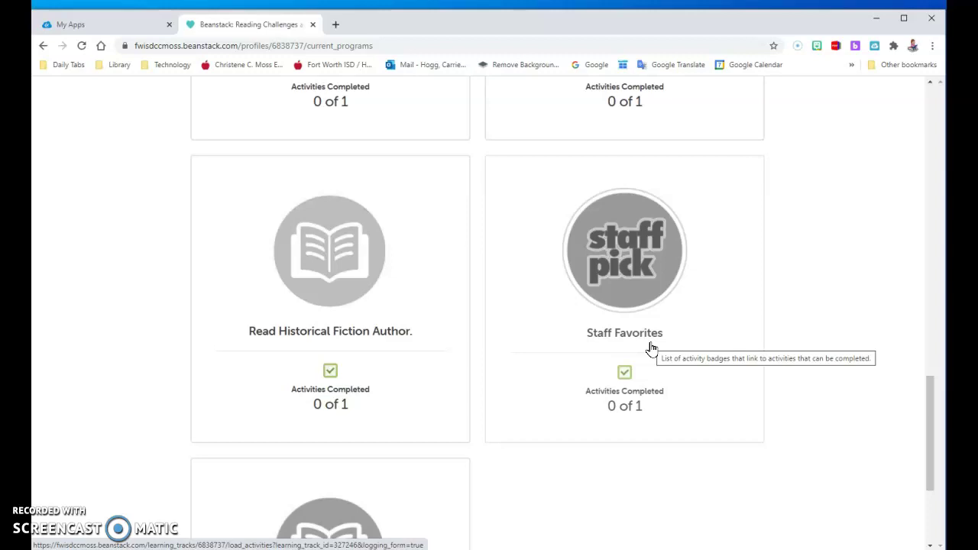
{"action": "scroll", "coordinate": [509, 393], "scroll_direction": "down", "scroll_amount": 3}
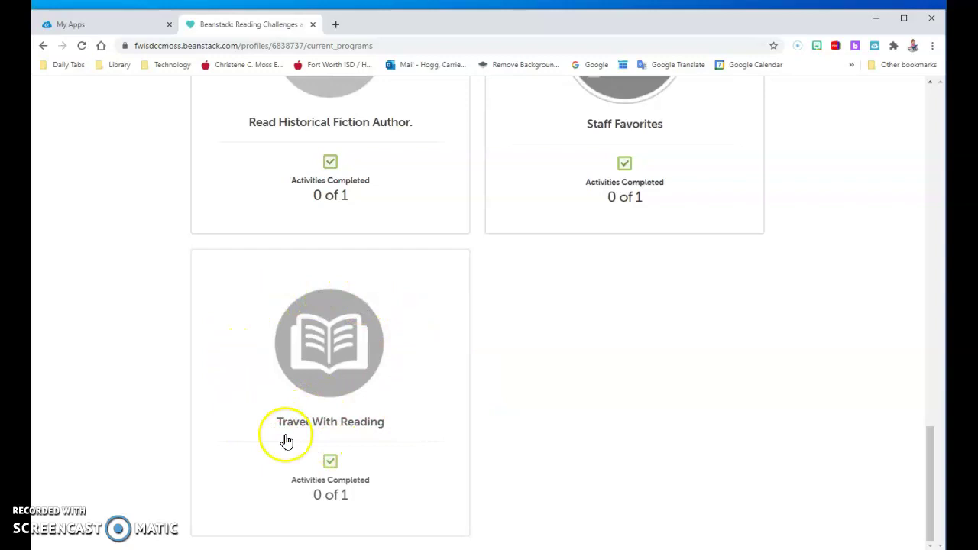
{"action": "scroll", "coordinate": [720, 421], "scroll_direction": "up", "scroll_amount": 8}
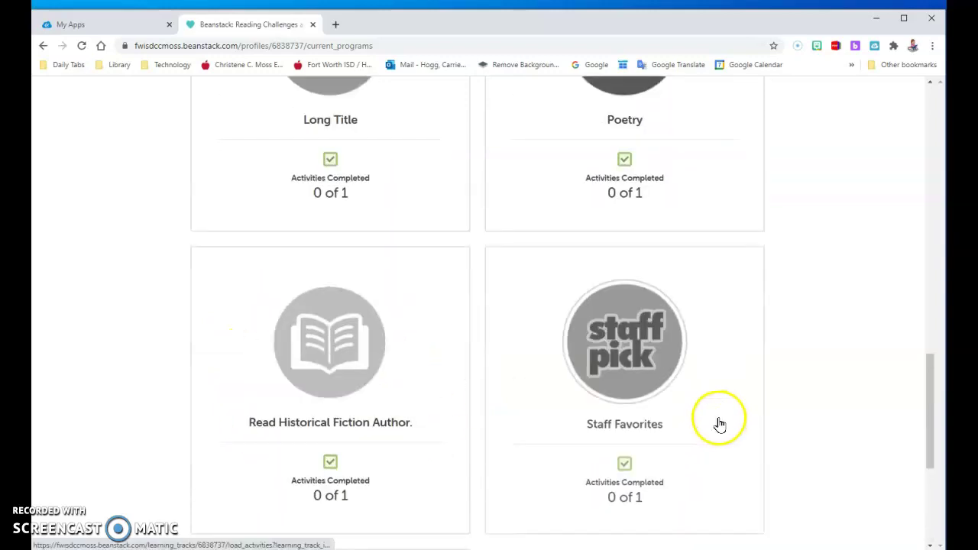
{"action": "scroll", "coordinate": [718, 425], "scroll_direction": "up", "scroll_amount": 2}
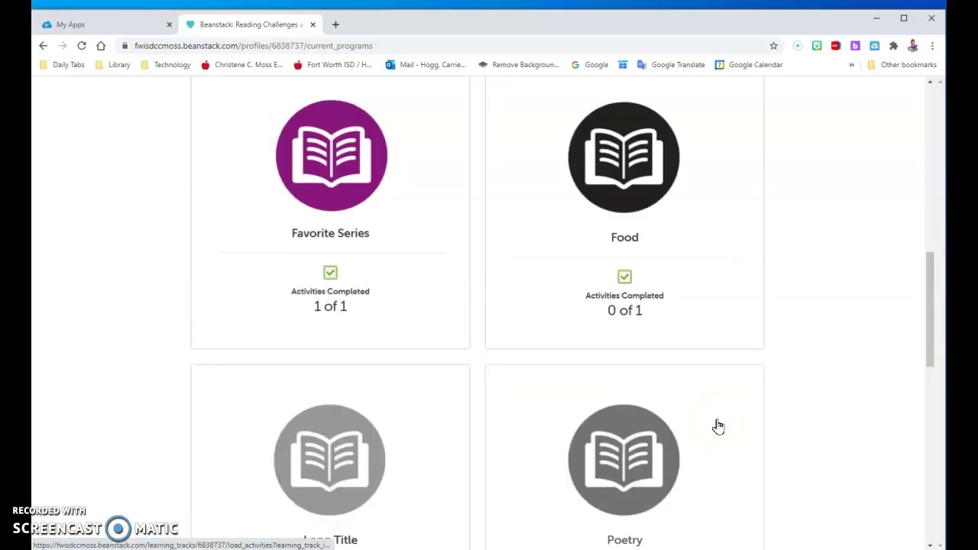
{"action": "scroll", "coordinate": [718, 426], "scroll_direction": "down", "scroll_amount": 2}
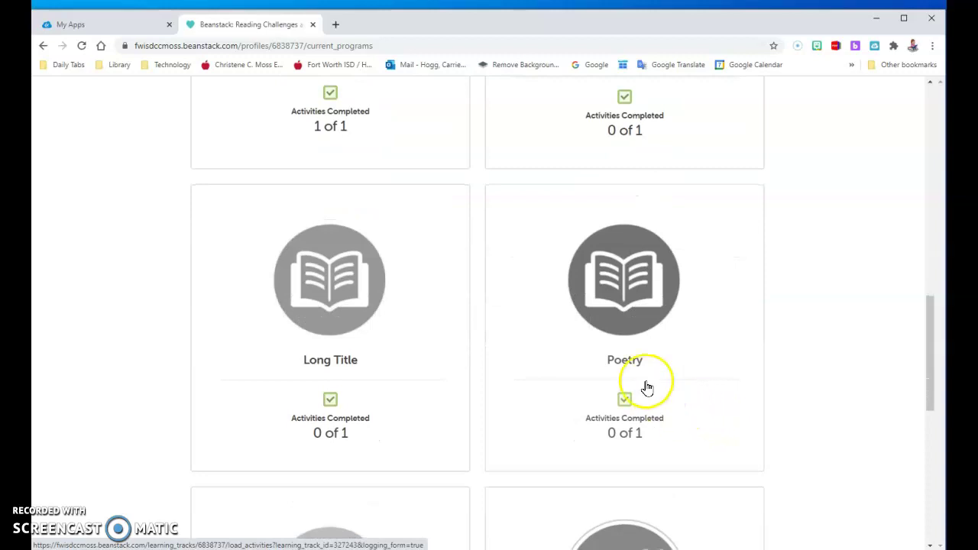
- Check off 'Read a book that is poetry' and dismiss the Lilac Book badge popup
{"action": "left_click", "coordinate": [623, 298]}
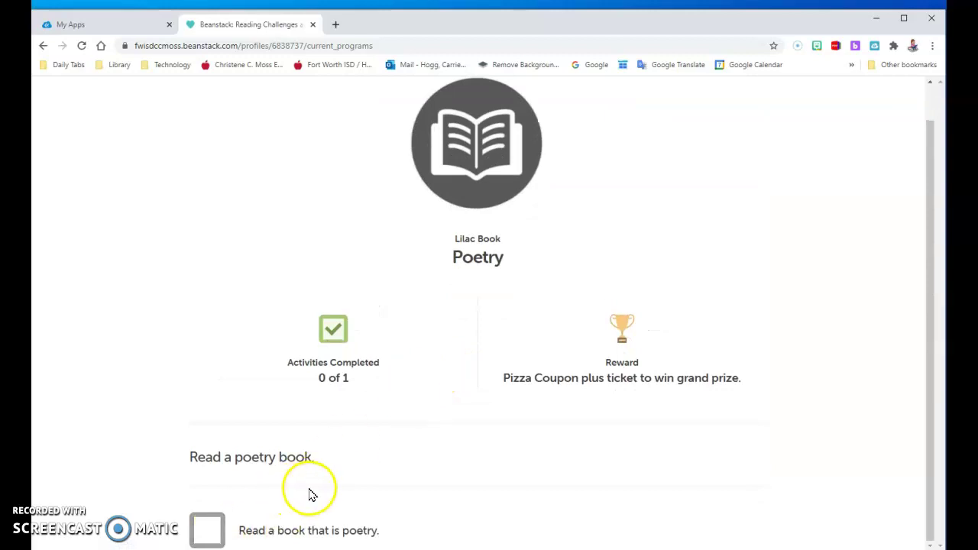
{"action": "left_click", "coordinate": [217, 532]}
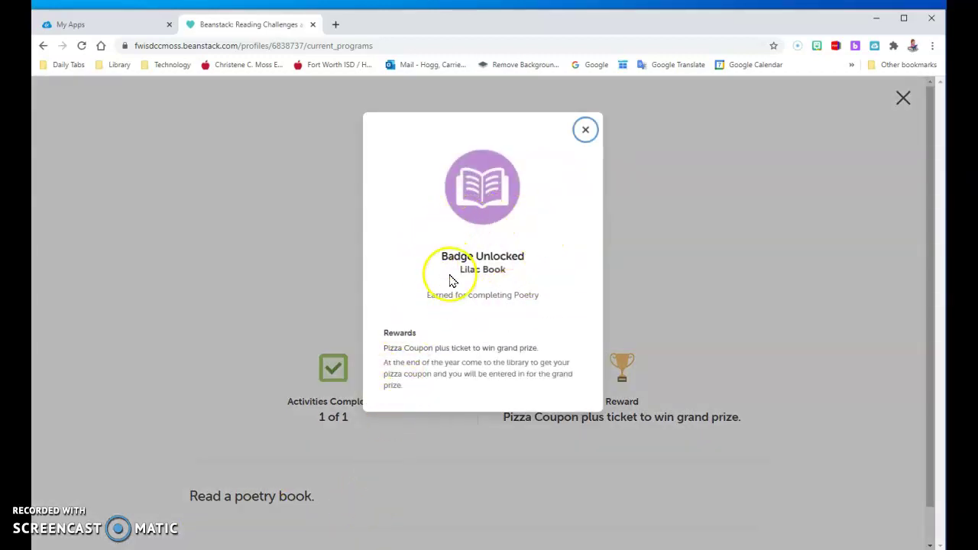
{"action": "left_click", "coordinate": [590, 134]}
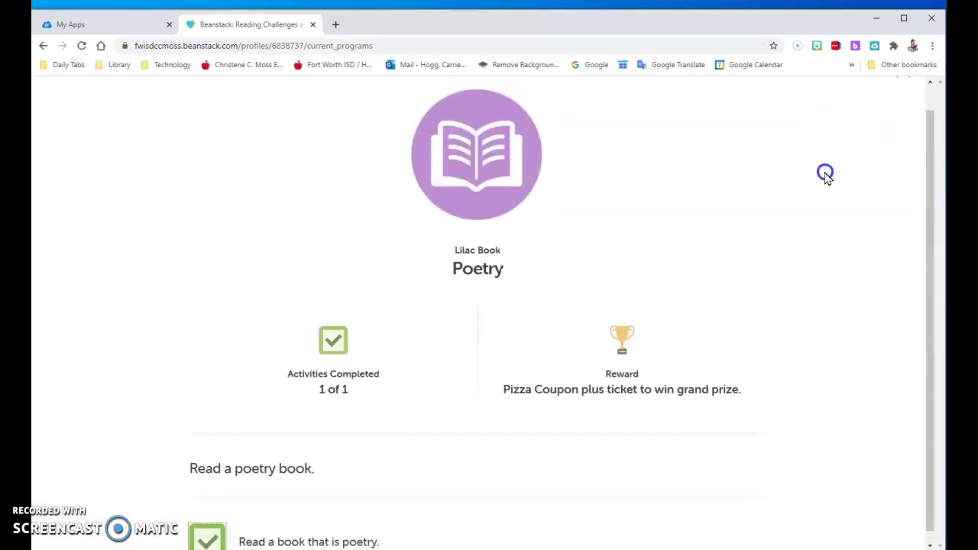
{"action": "scroll", "coordinate": [825, 173], "scroll_direction": "up", "scroll_amount": 1}
- Close the Poetry window and browse the written reviews
{"action": "left_click", "coordinate": [903, 100]}
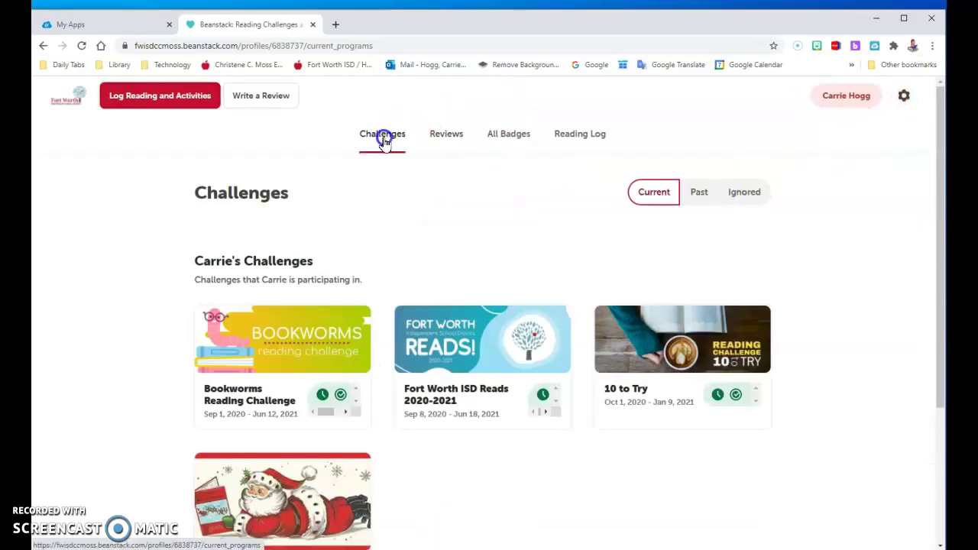
{"action": "left_click", "coordinate": [450, 137]}
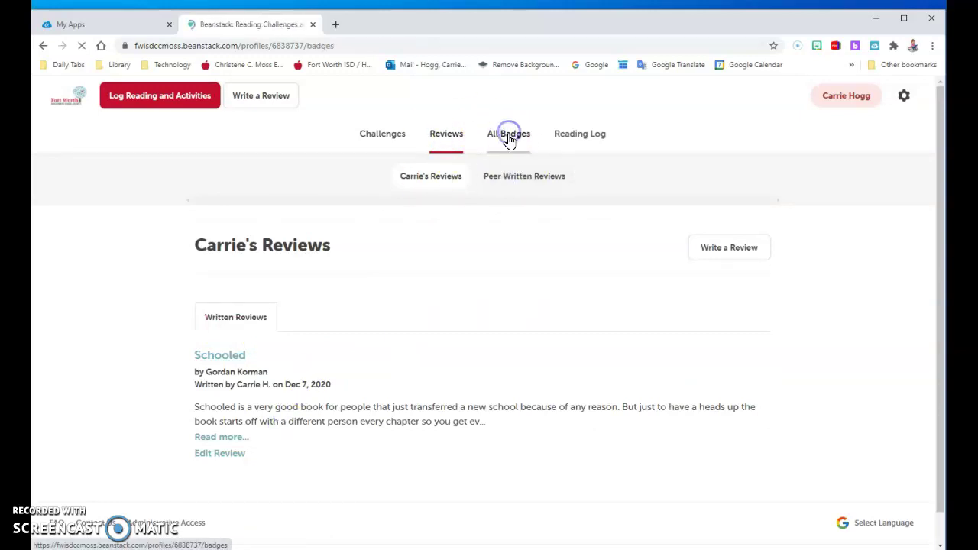
{"action": "scroll", "coordinate": [507, 272], "scroll_direction": "down", "scroll_amount": 6}
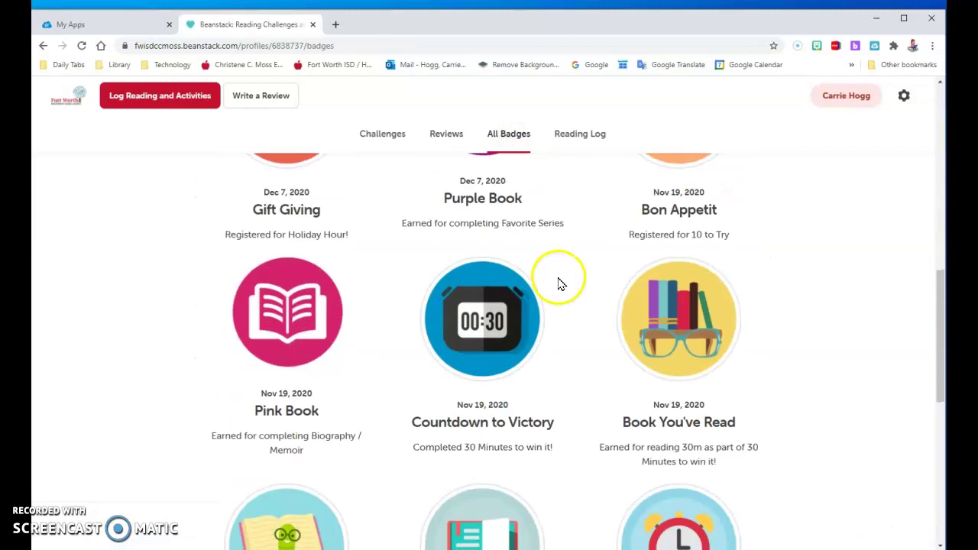
{"action": "scroll", "coordinate": [556, 279], "scroll_direction": "down", "scroll_amount": 4}
{"action": "scroll", "coordinate": [555, 275], "scroll_direction": "up", "scroll_amount": 10}
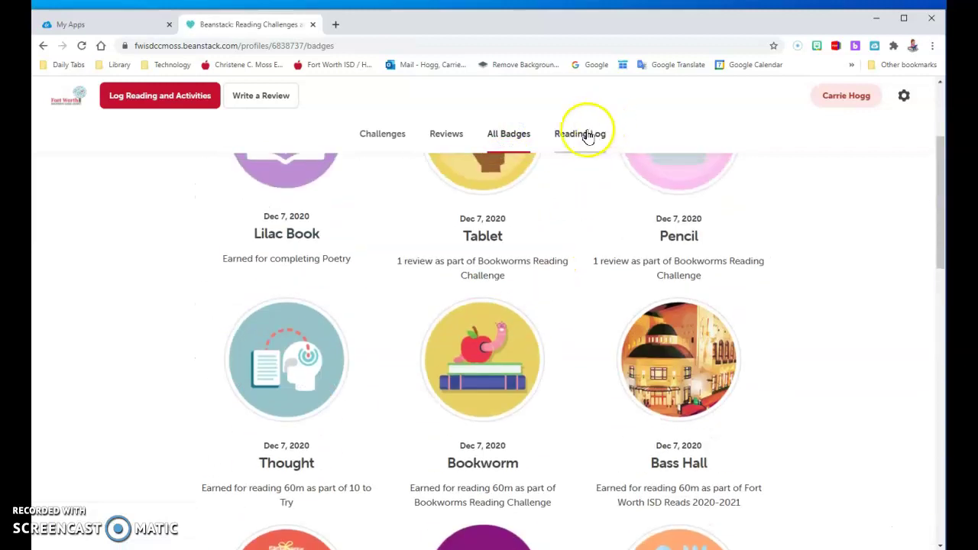
- View the Reading Log showing 65m total across four books, including Schooled
{"action": "left_click", "coordinate": [587, 136]}
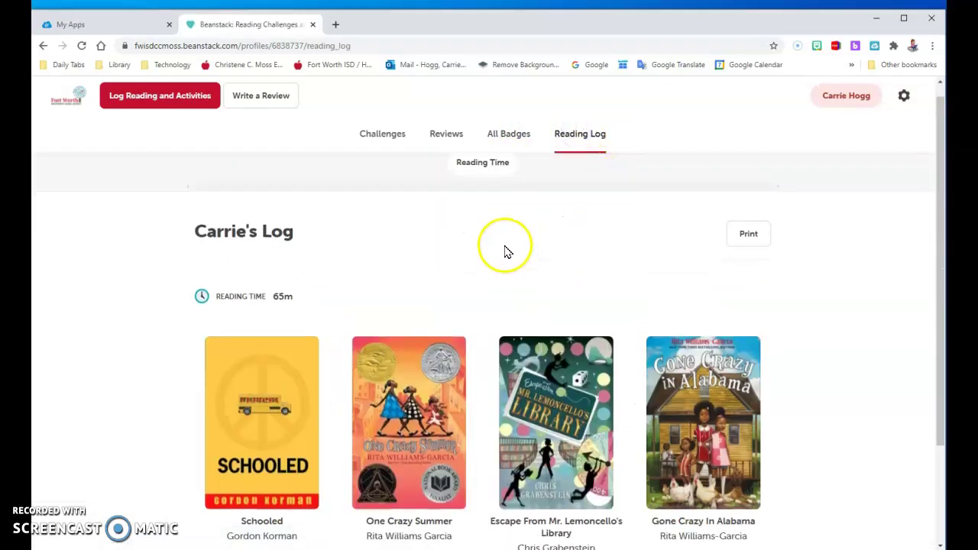
{"action": "scroll", "coordinate": [505, 252], "scroll_direction": "down", "scroll_amount": 3}
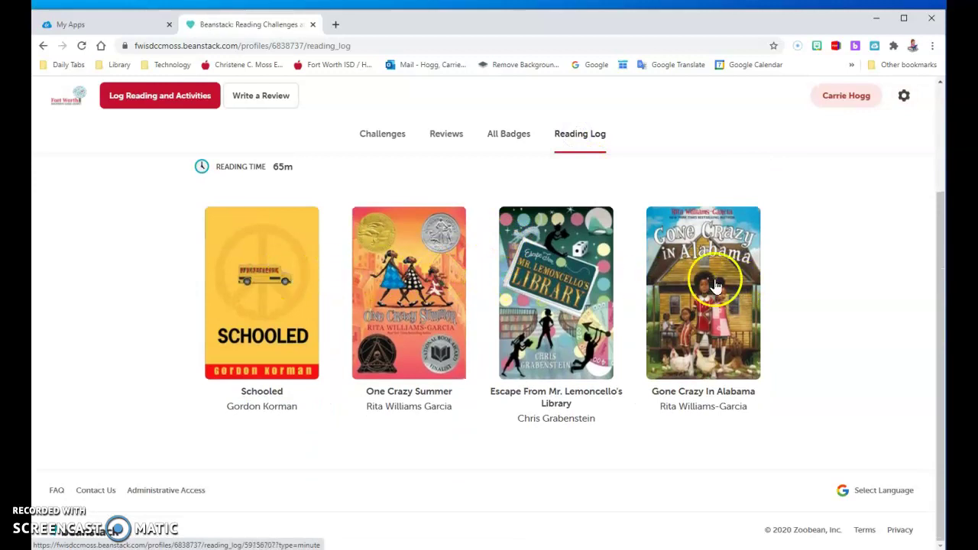
{"action": "scroll", "coordinate": [717, 288], "scroll_direction": "up", "scroll_amount": 3}
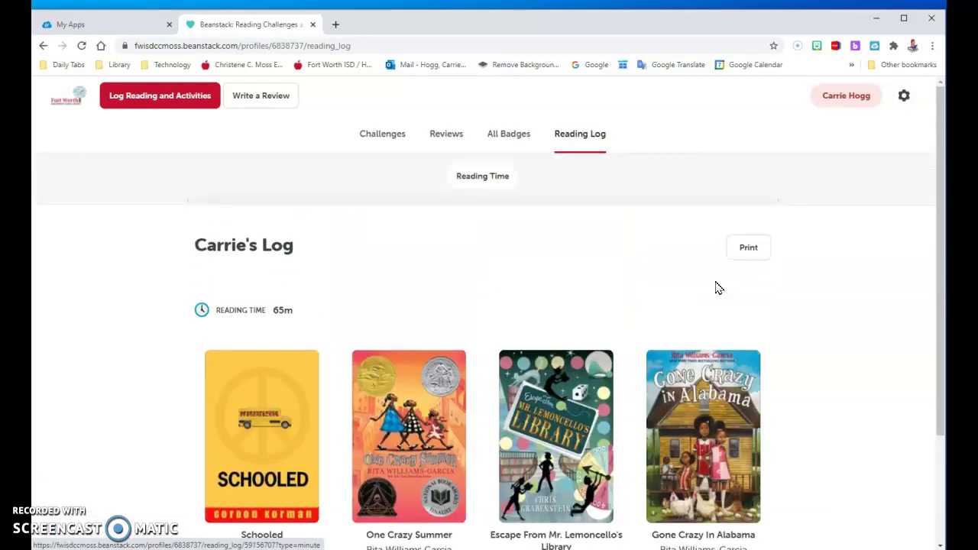